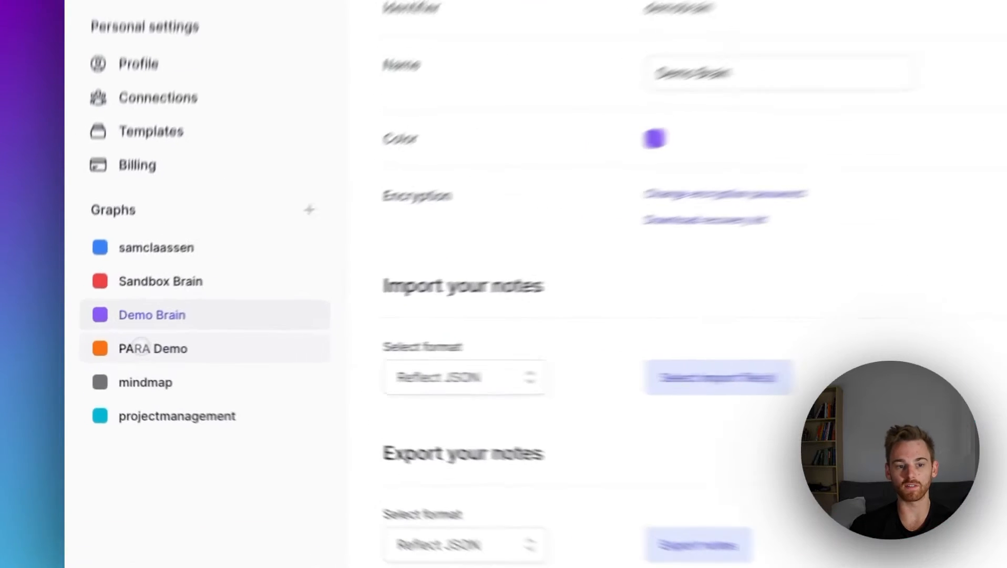
Look through the settings of the available graphs, ending on the Demo Brain graph's import and export options.
click(117, 353)
click(116, 335)
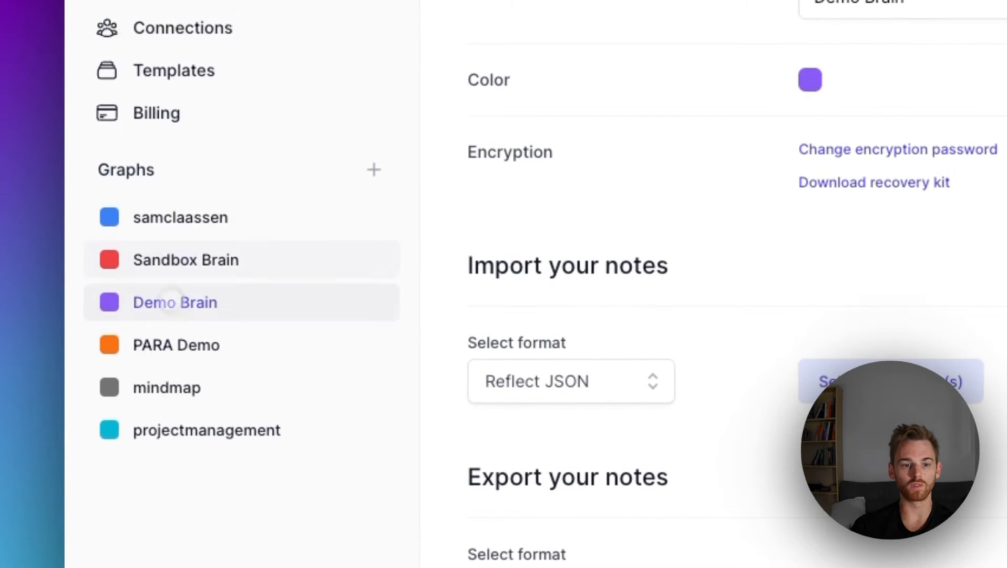
click(153, 257)
click(154, 220)
click(154, 253)
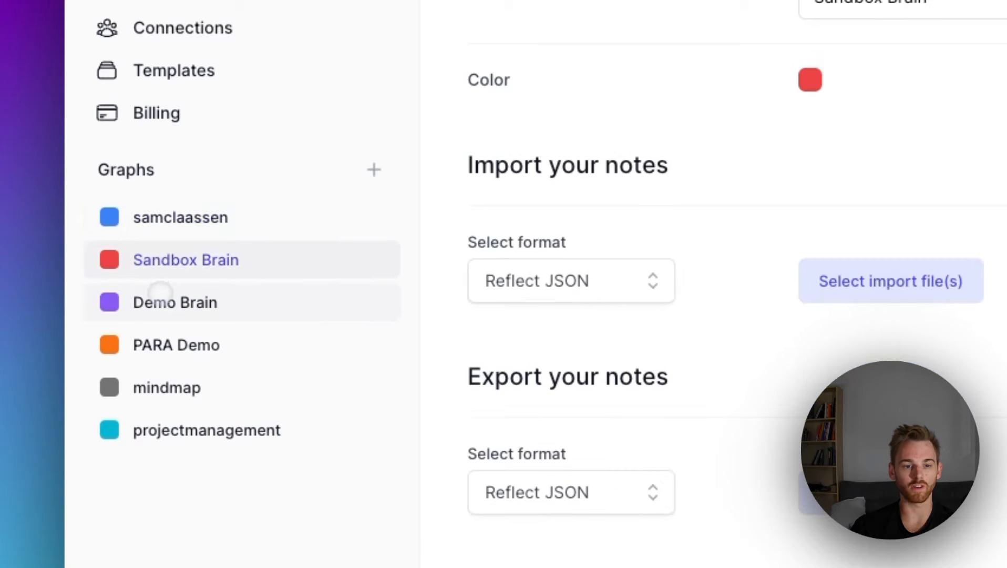
click(155, 341)
click(181, 299)
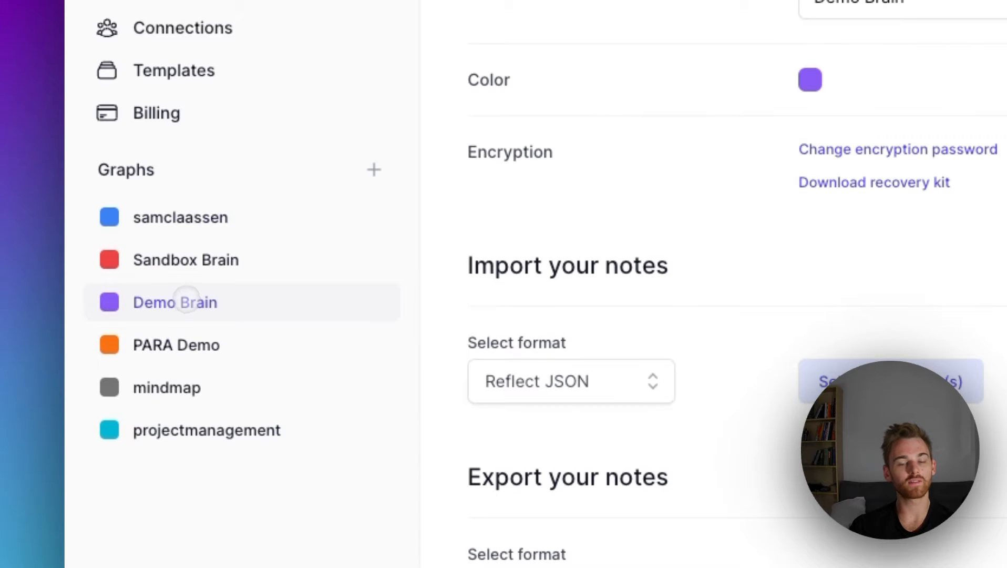
scroll(676, 421, down, 2)
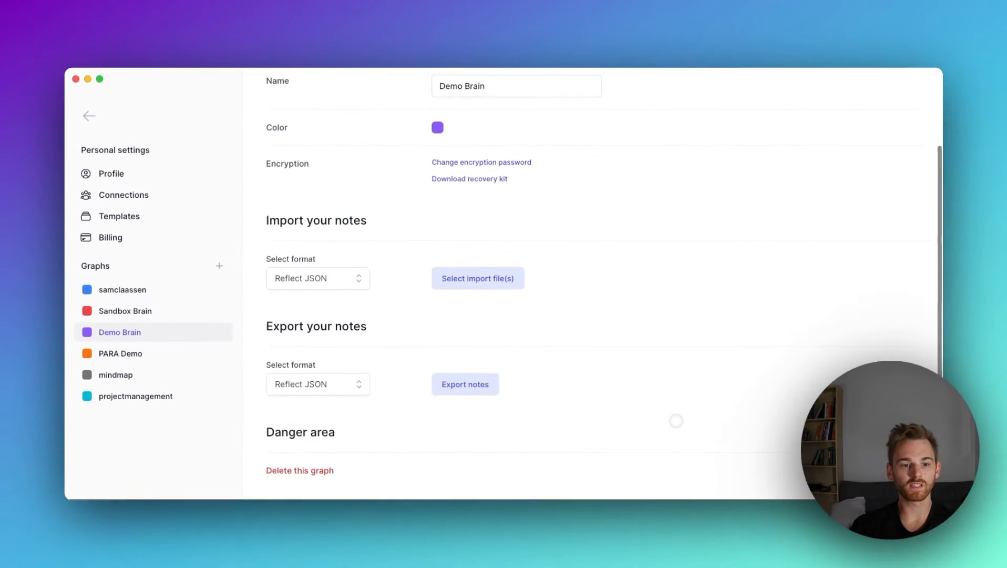
Leave the settings and look through the Demo Brain graph's daily notes around August 25th, 2023.
click(89, 115)
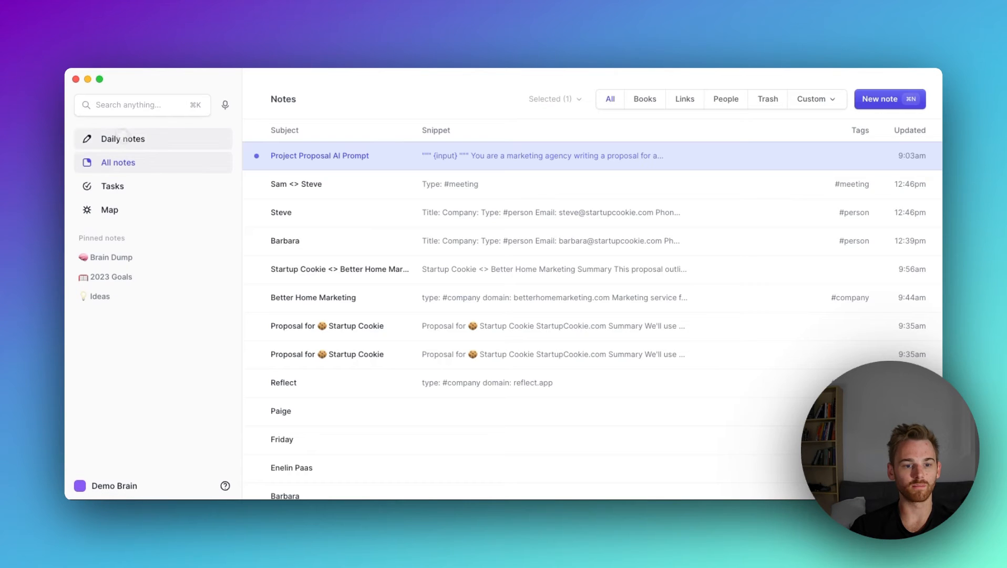
click(124, 138)
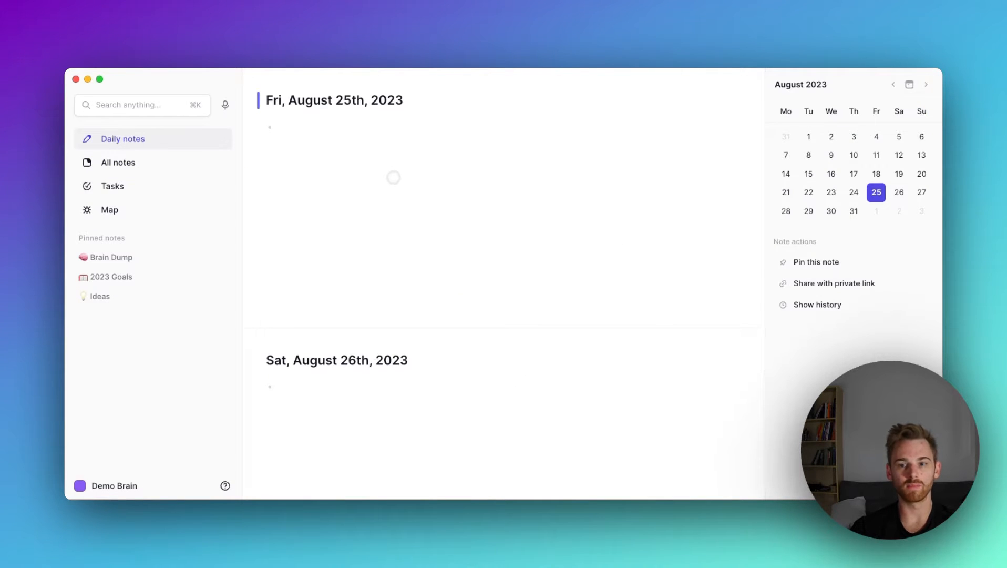
scroll(394, 182, up, 20)
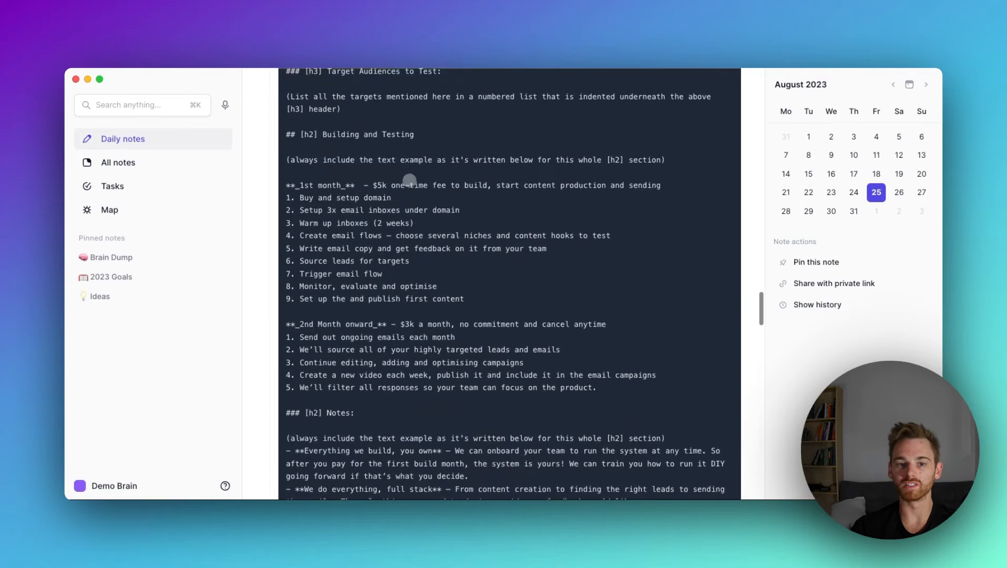
scroll(409, 180, up, 6)
scroll(410, 182, down, 10)
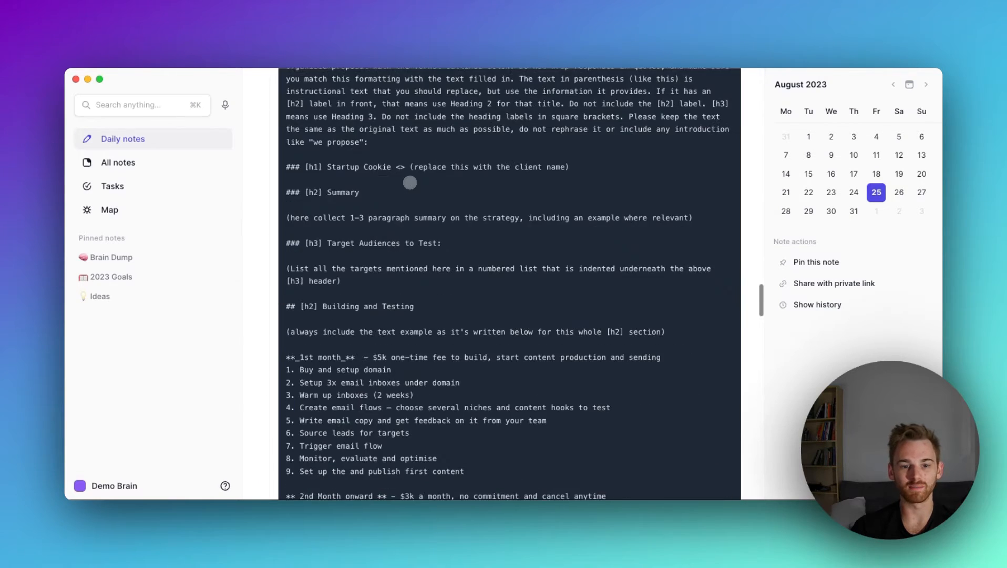
scroll(410, 182, down, 10)
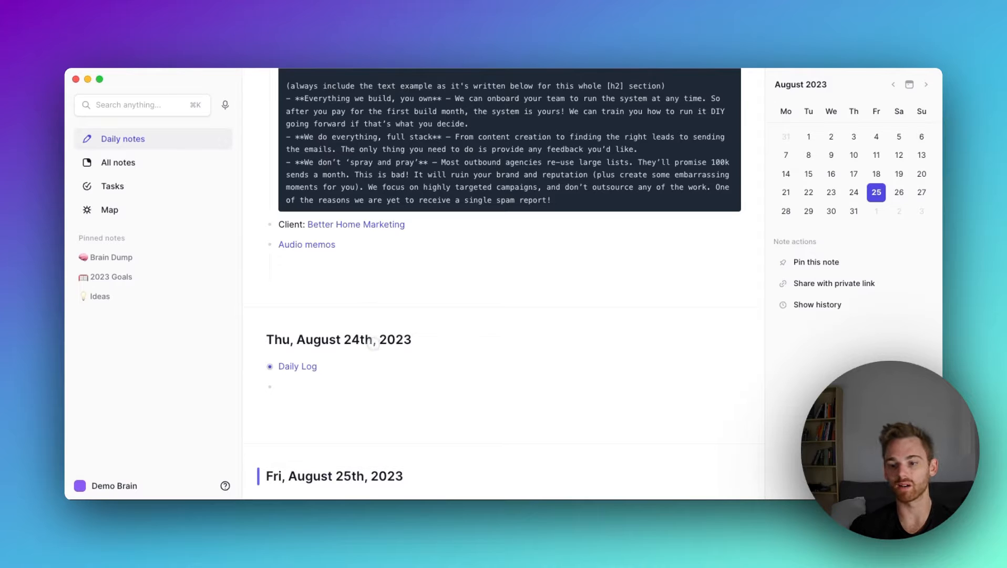
scroll(415, 339, down, 5)
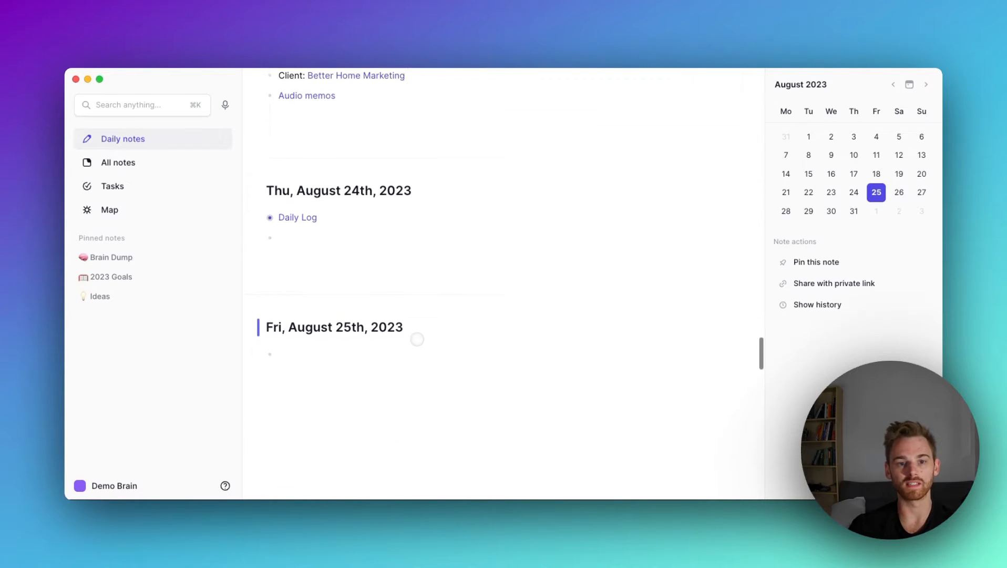
scroll(417, 339, down, 5)
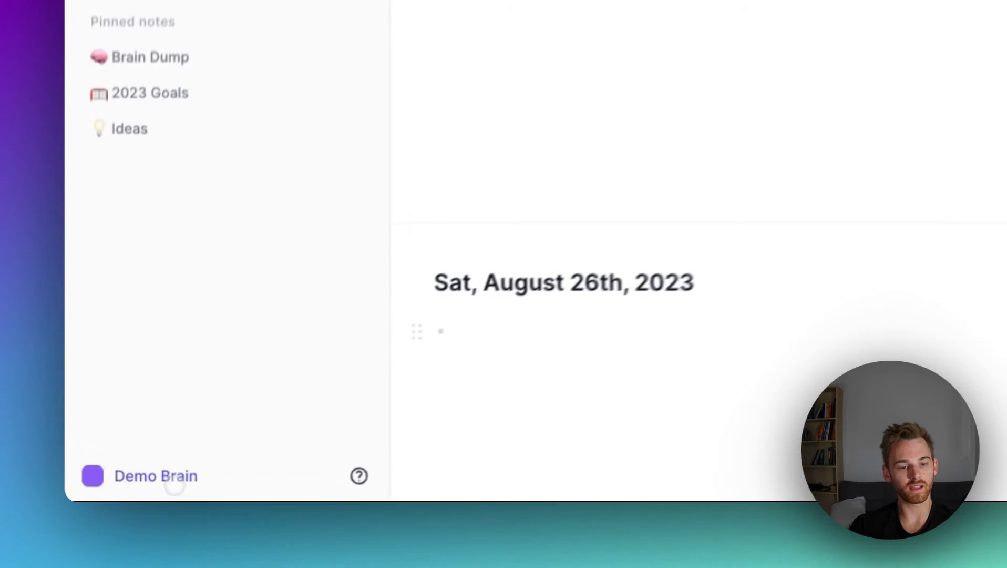
Export the Demo Brain graph's notes in Reflect JSON format and save the file to the Downloads folder.
click(175, 485)
click(147, 338)
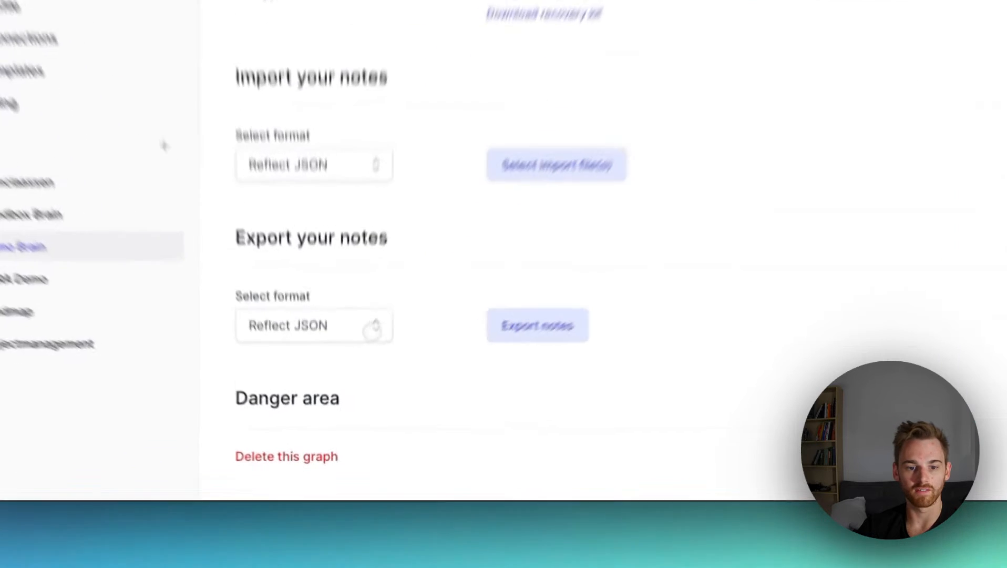
click(349, 384)
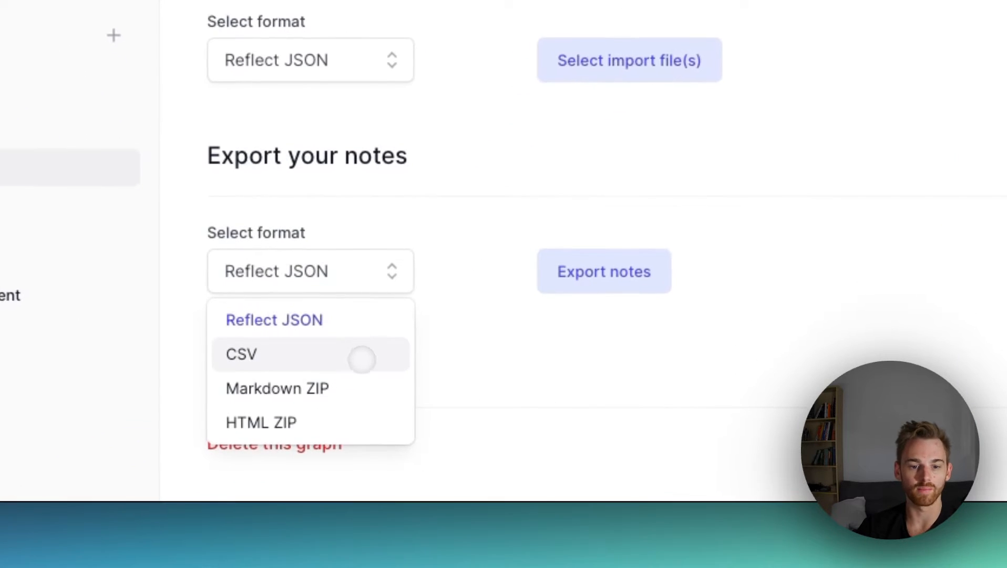
click(506, 228)
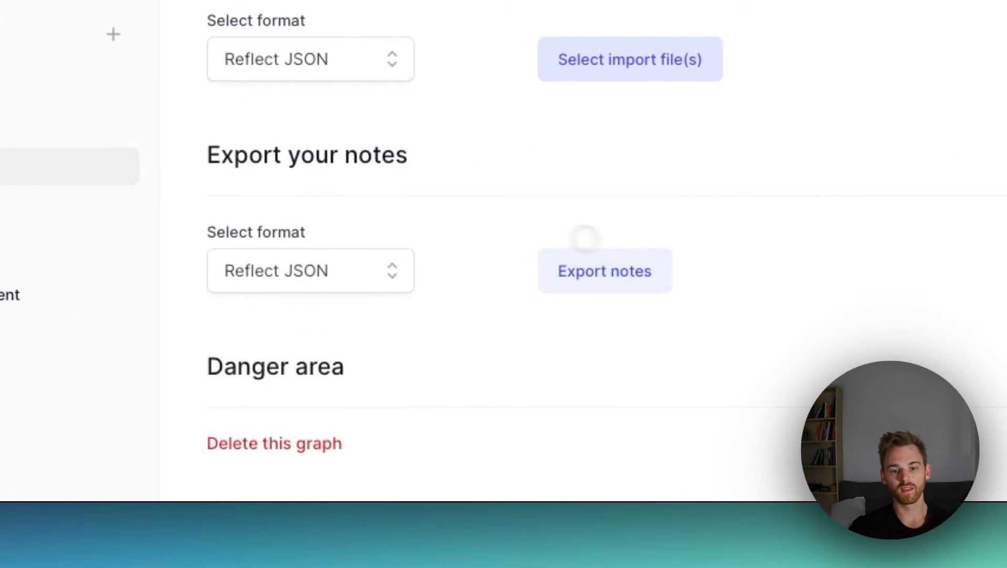
click(637, 271)
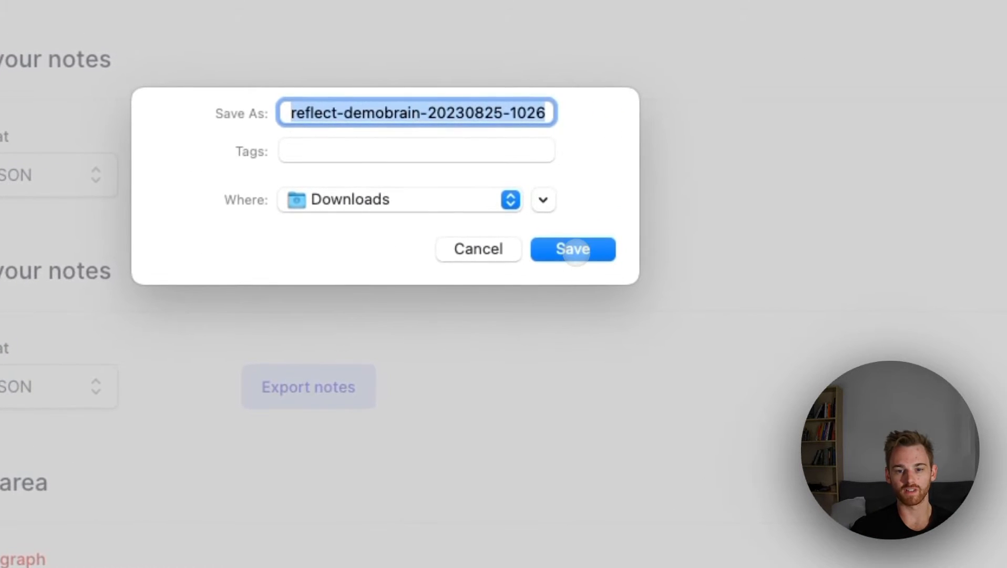
click(575, 251)
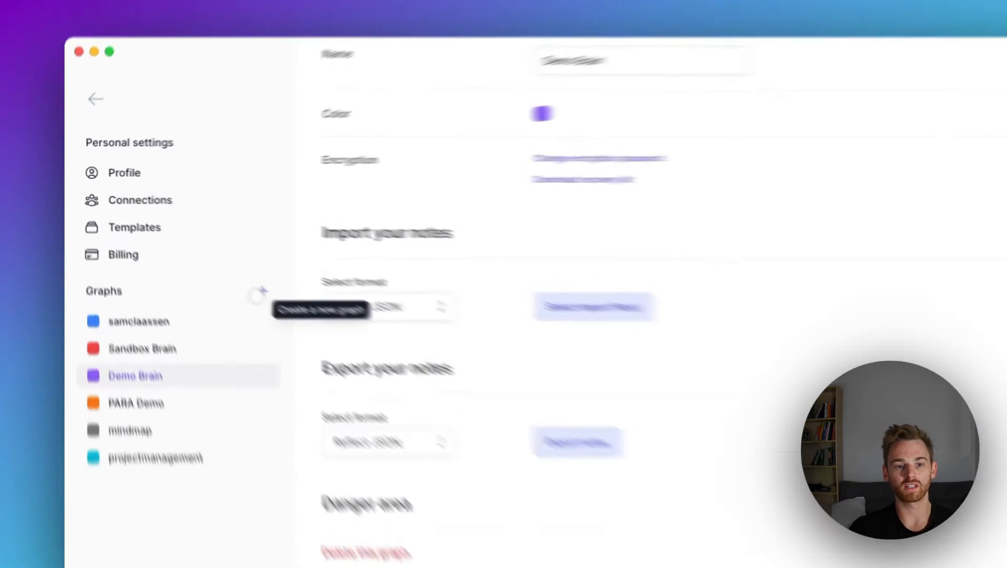
Start a new graph with the identifier "samsplayground" and the name "Sam's Playground".
click(220, 265)
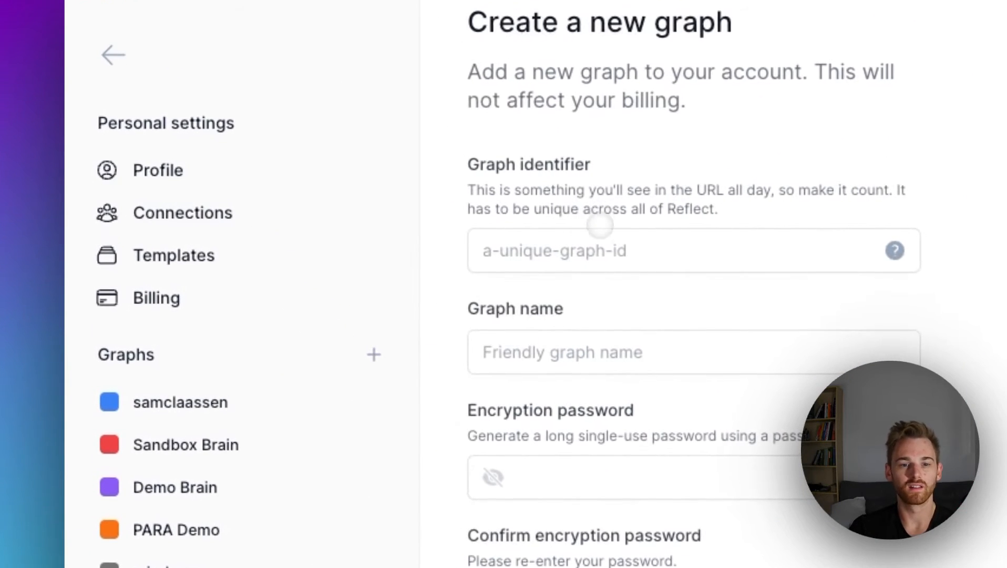
click(598, 243)
text(samsplayground)
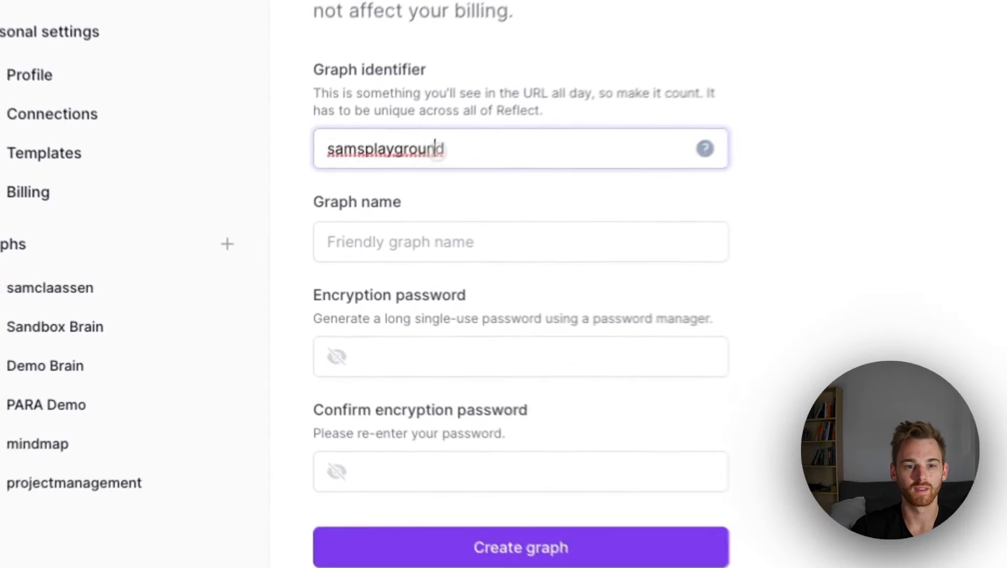
double_click(333, 214)
click(336, 272)
text(Sam')
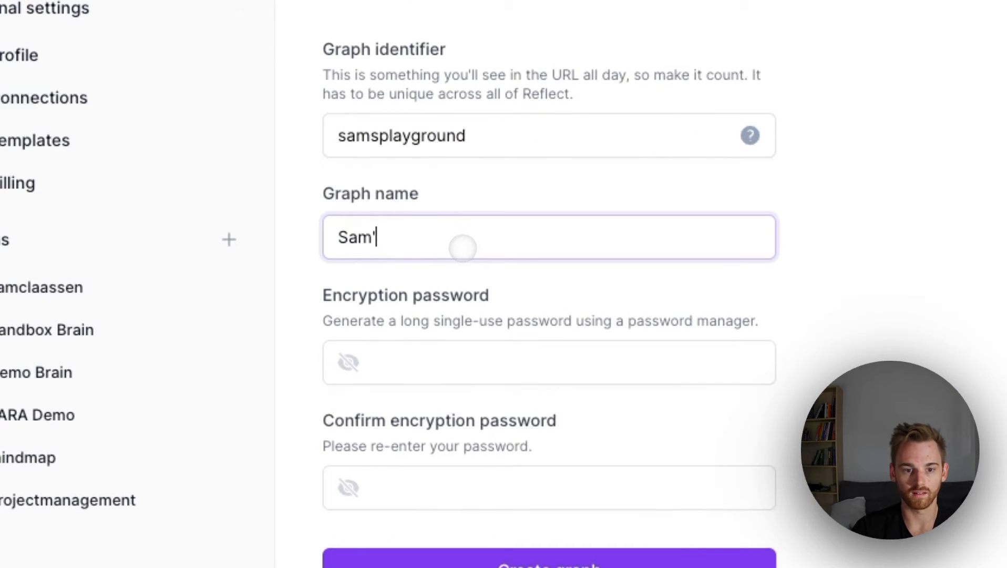
text(s Playground)
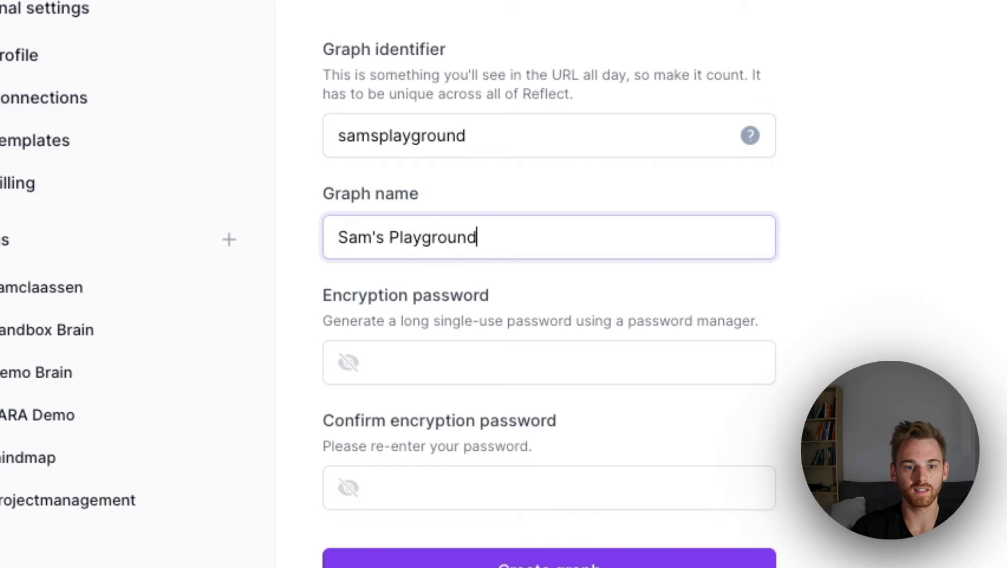
Enter and confirm the encryption password, create the graph, and save its recovery kit to the Downloads folder.
click(481, 362)
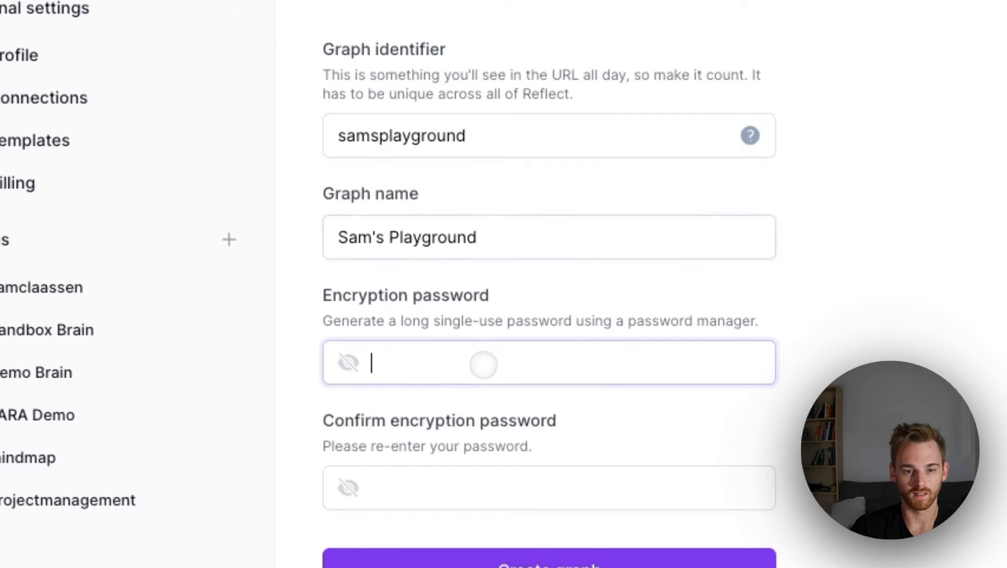
text(••••••••••)
key(Tab)
text(••••••••••)
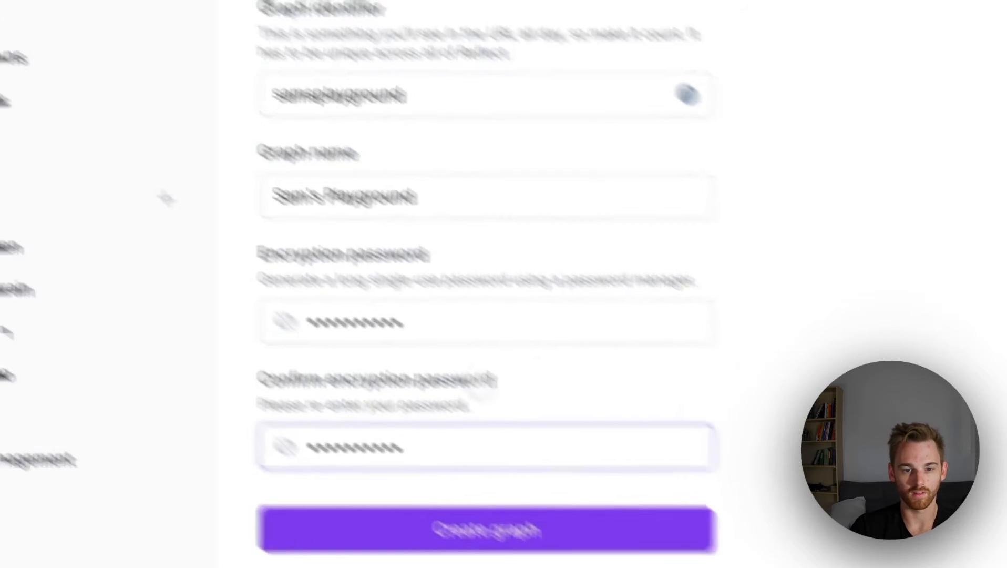
click(334, 405)
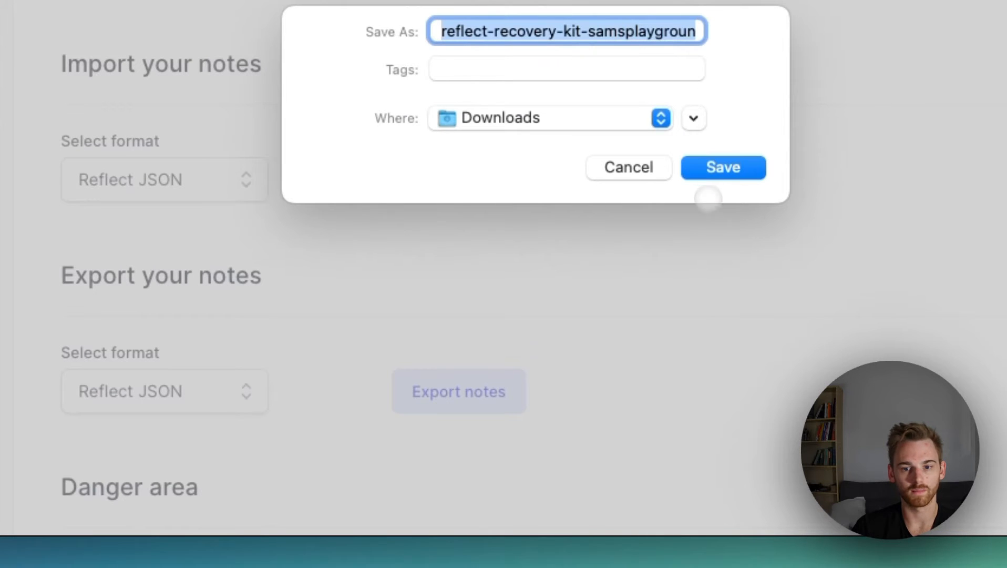
click(710, 169)
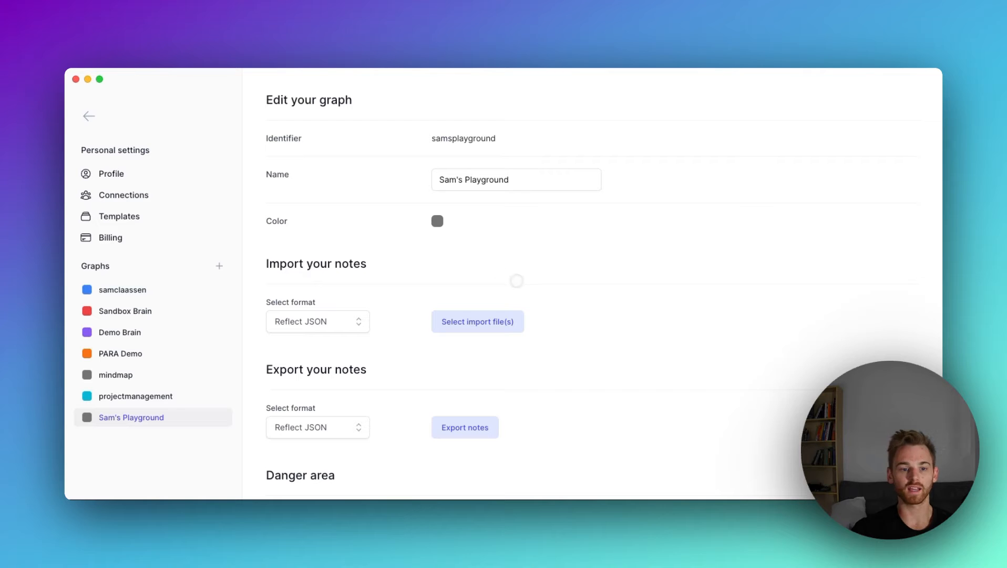
Switch from Demo Brain to the Sam's Playground graph and sign in with its encryption password.
scroll(442, 356, down, 2)
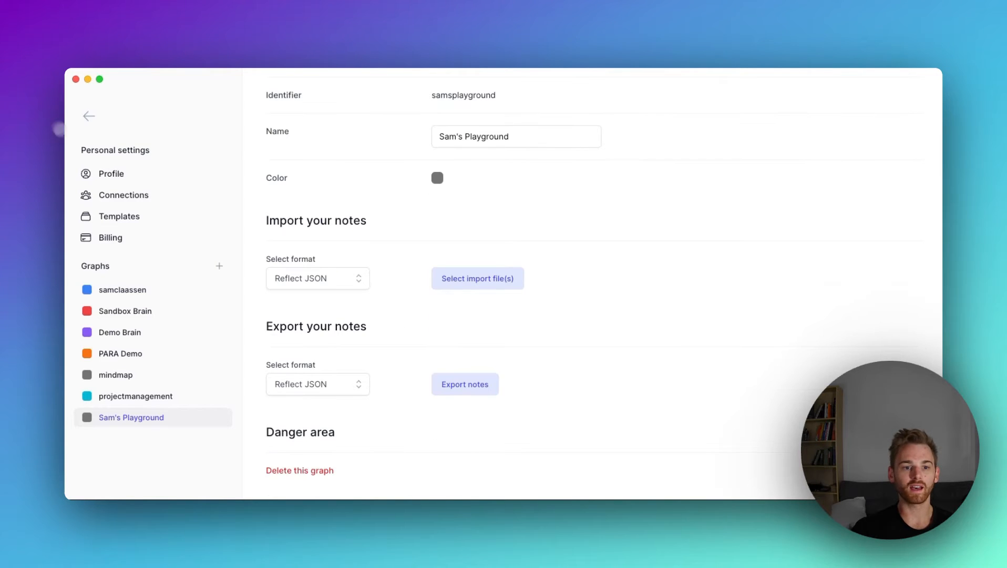
click(88, 115)
scroll(281, 178, up, 5)
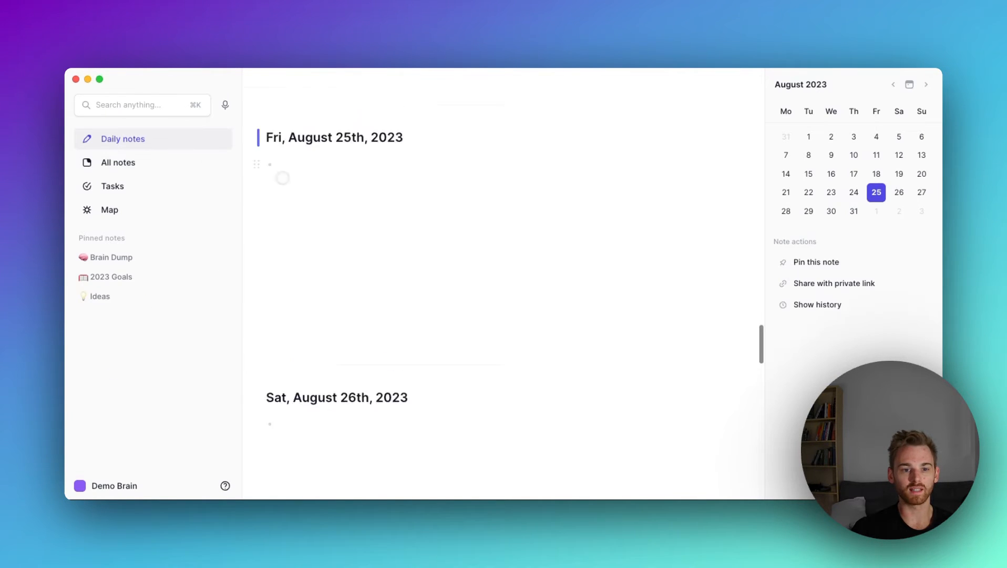
click(114, 485)
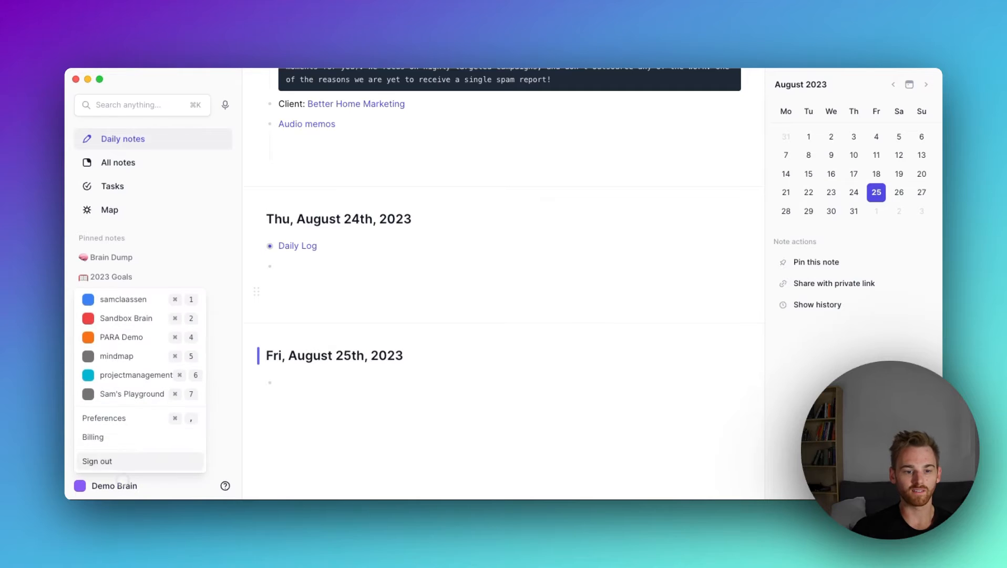
click(164, 392)
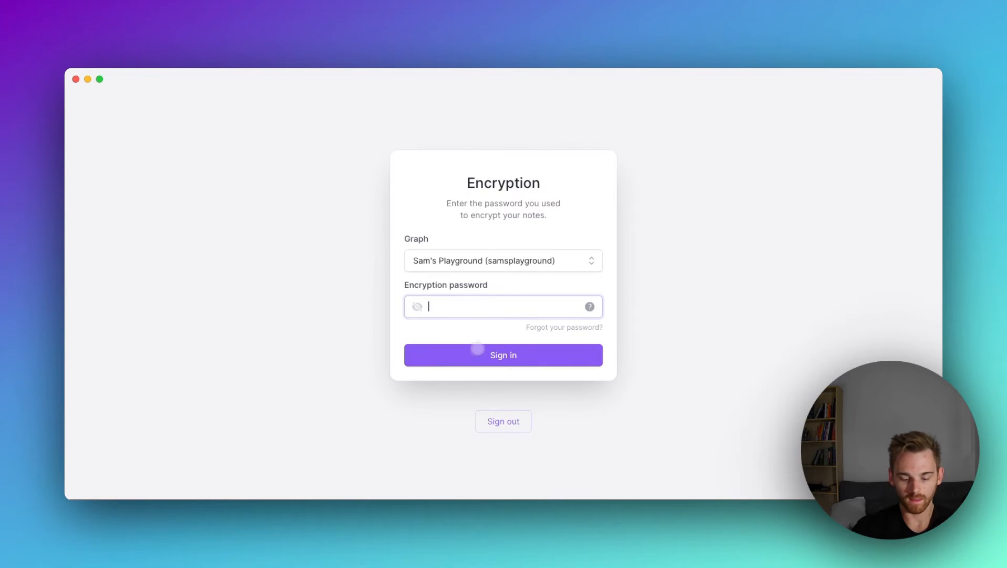
text(•••)
click(483, 348)
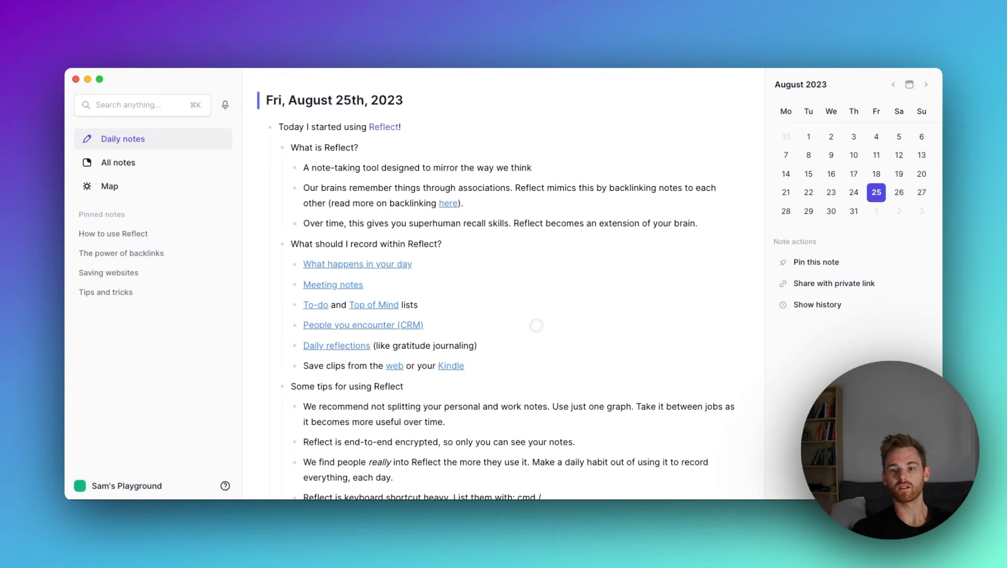
Collapse the "Today I started using Reflect!" bullet in the August 25th daily note and show the list of all notes.
scroll(536, 325, down, 3)
scroll(536, 325, up, 5)
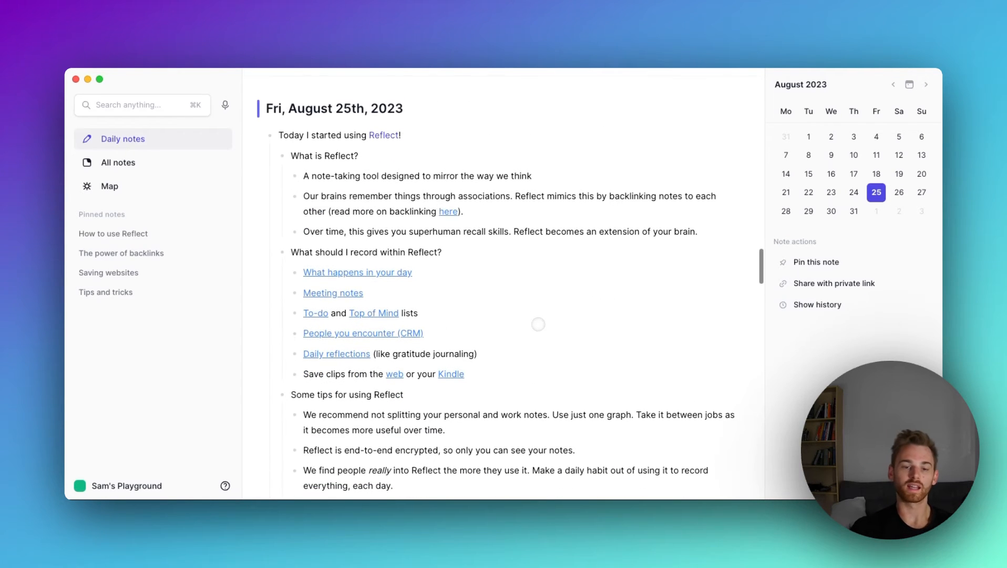
click(270, 135)
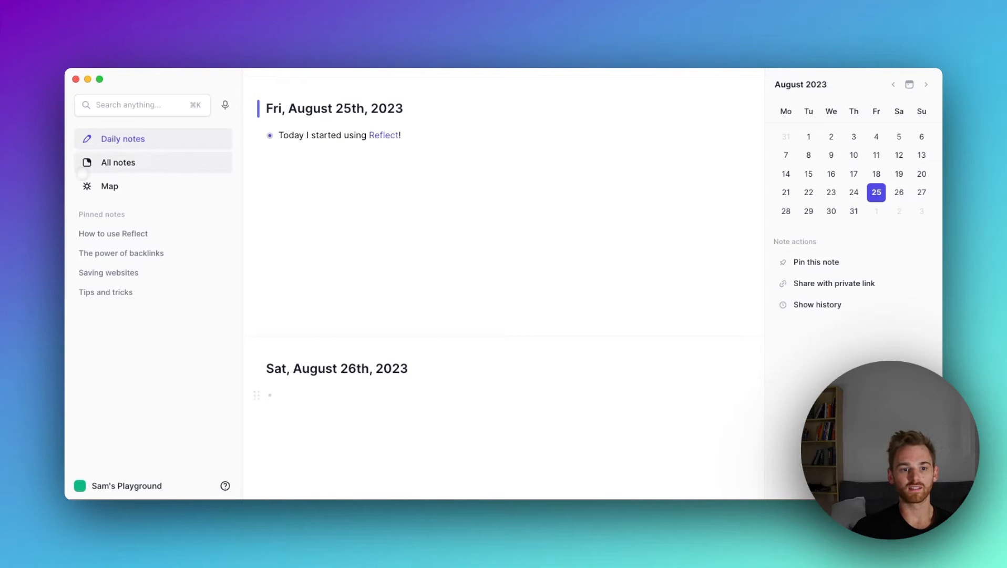
click(112, 163)
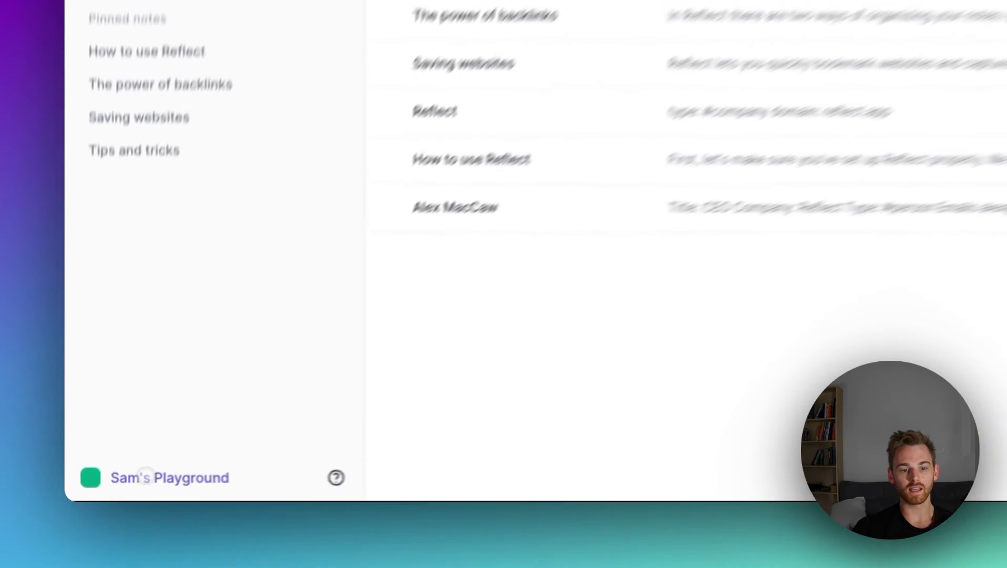
click(146, 474)
click(223, 355)
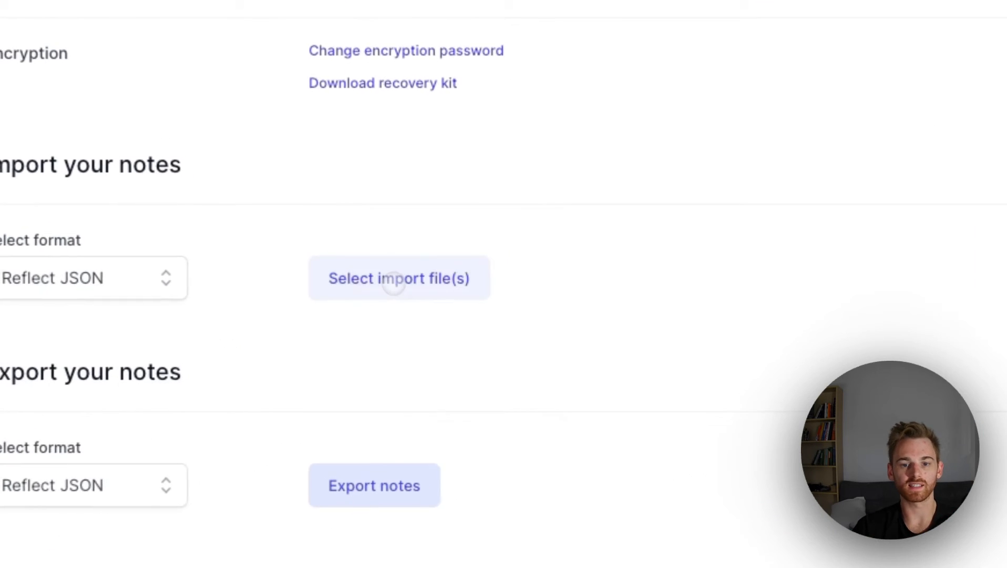
click(477, 278)
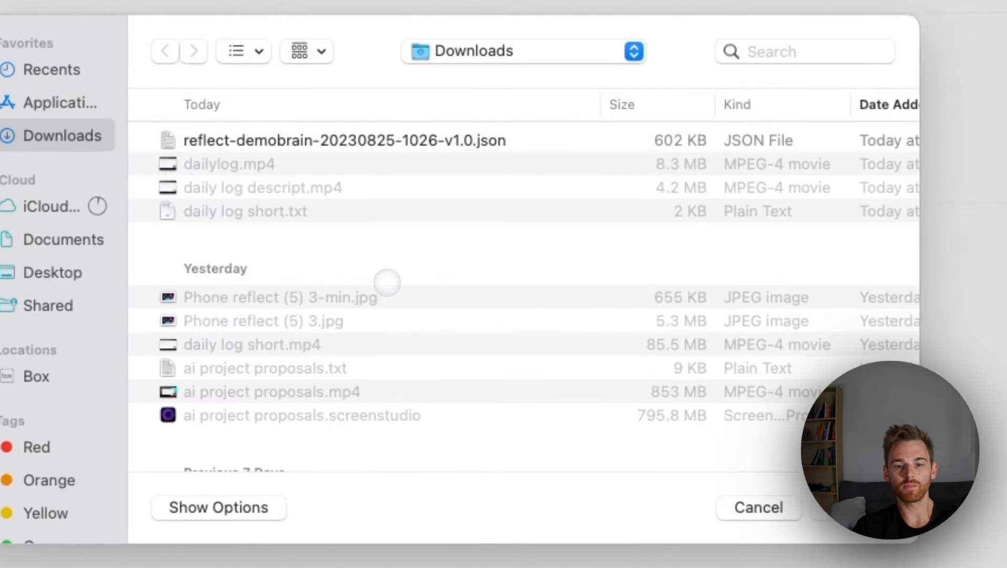
click(292, 164)
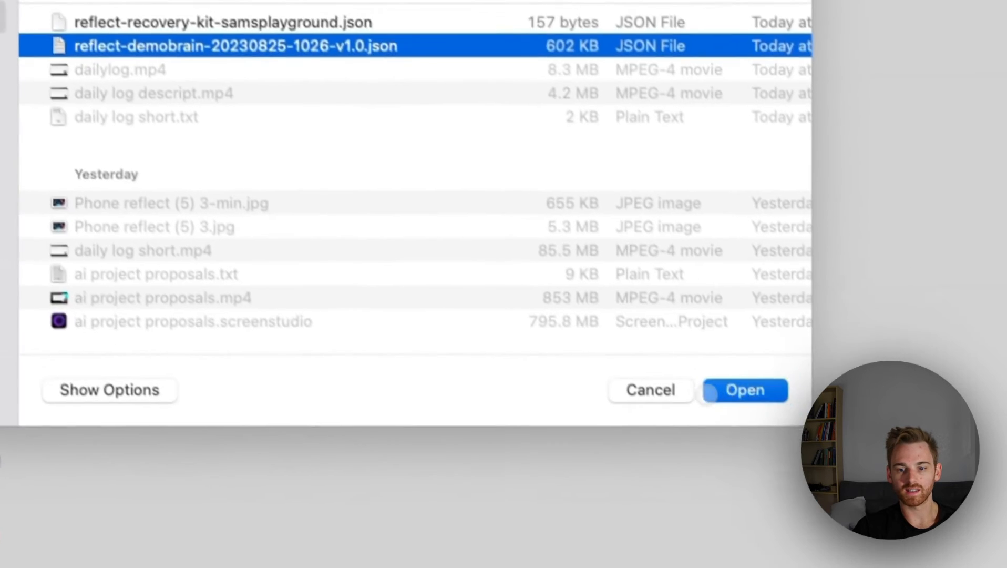
click(819, 518)
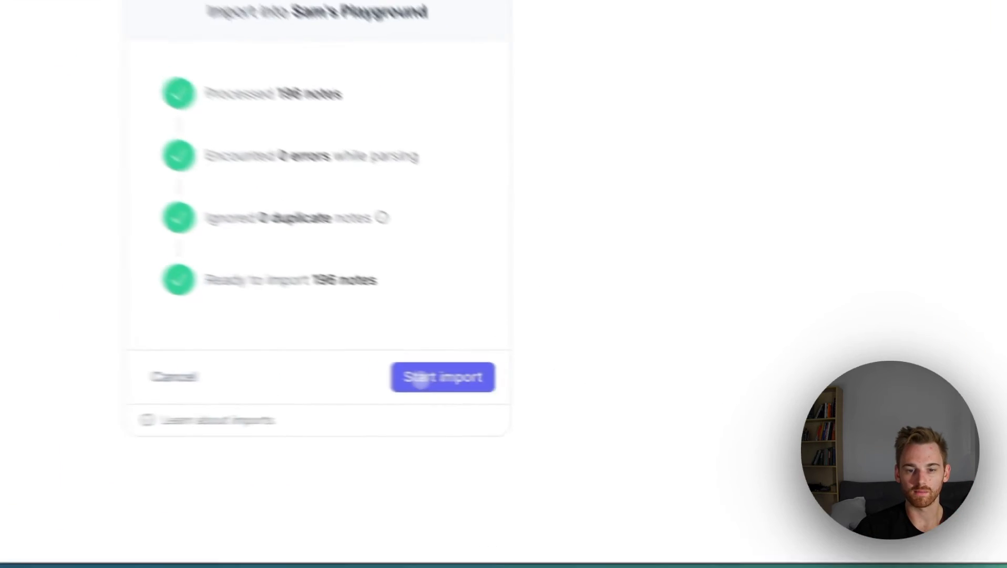
click(580, 386)
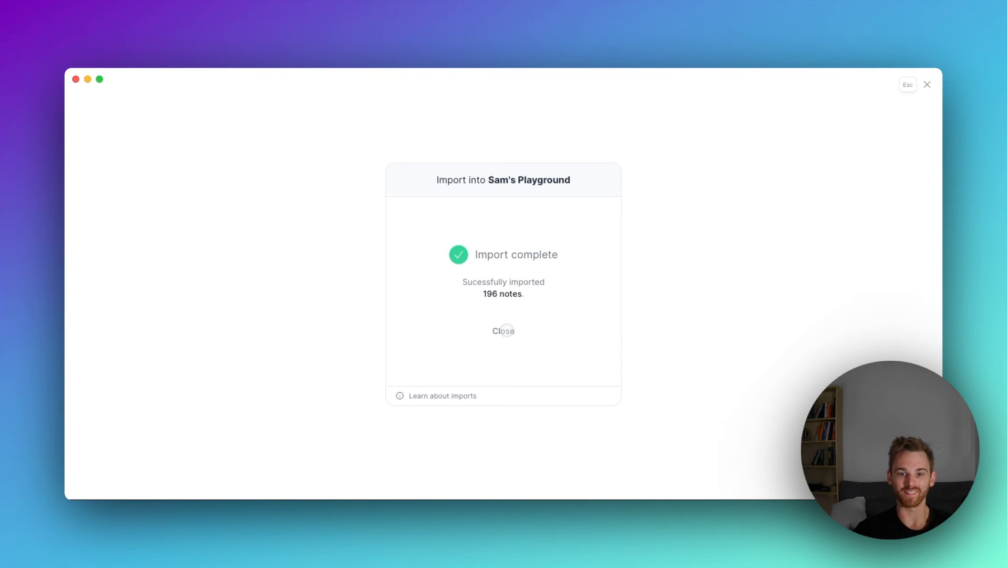
click(506, 330)
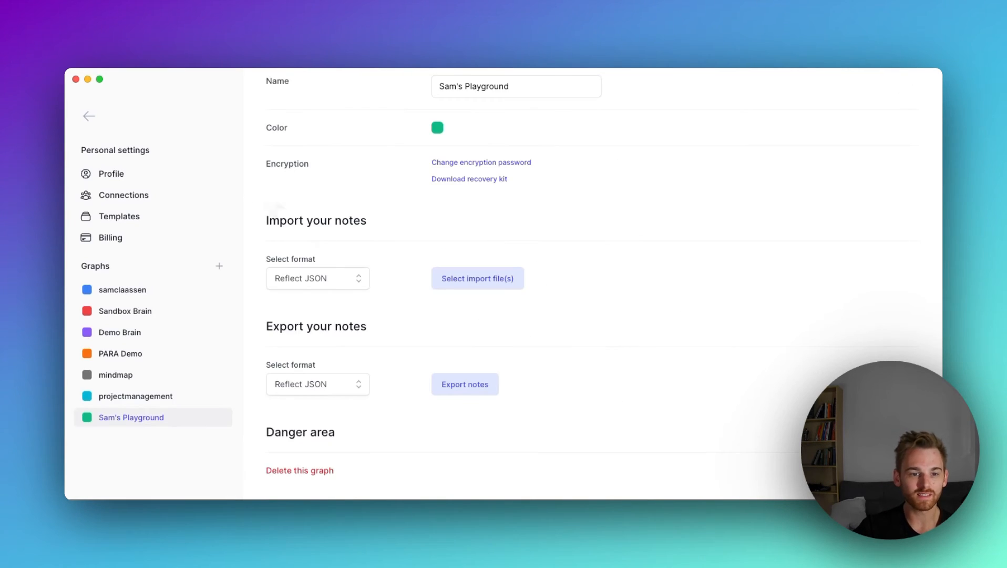
click(88, 115)
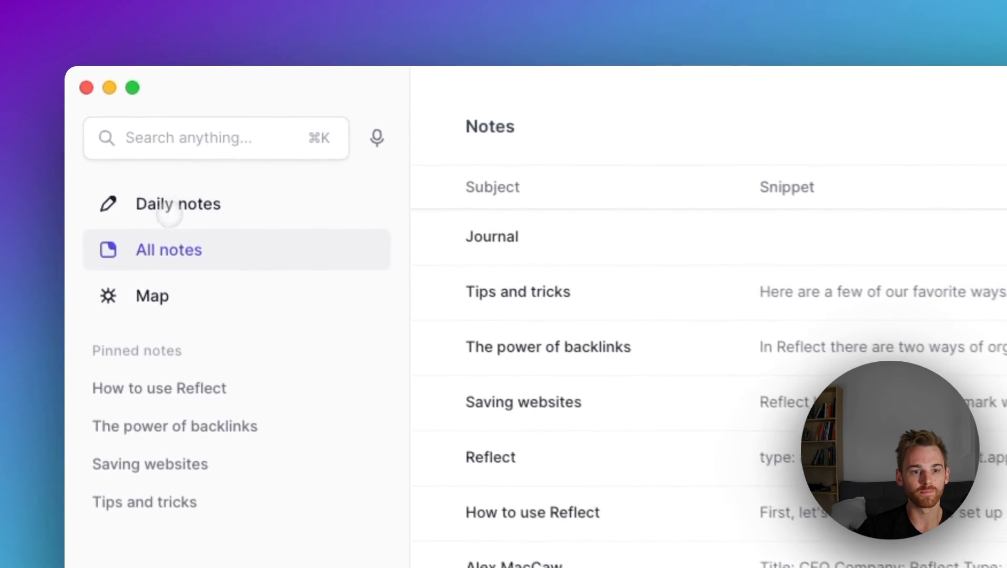
Look through the imported entries in the list of all notes and in the daily notes before August 25th, 2023.
scroll(582, 333, down, 15)
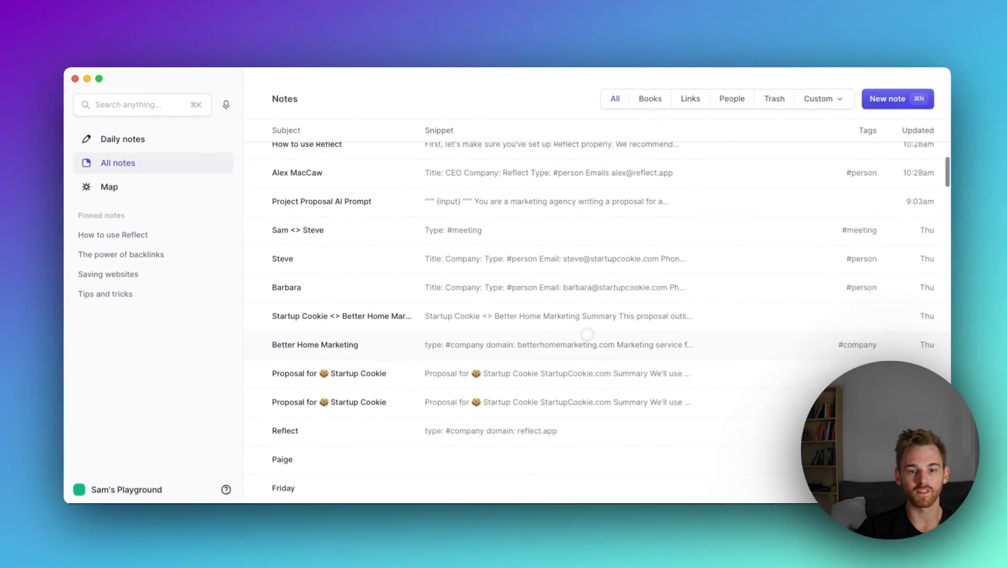
scroll(582, 333, up, 15)
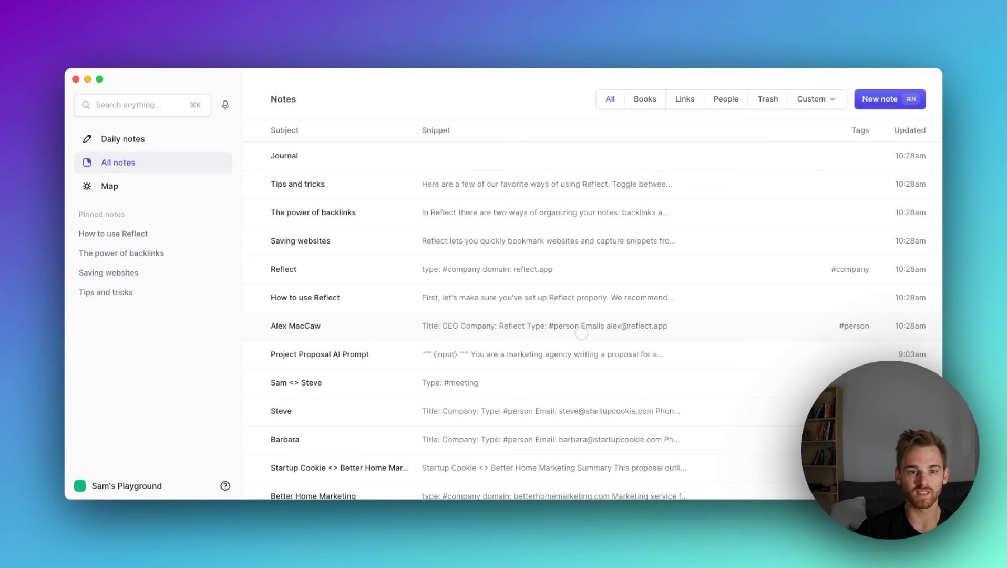
click(143, 140)
scroll(436, 236, up, 5)
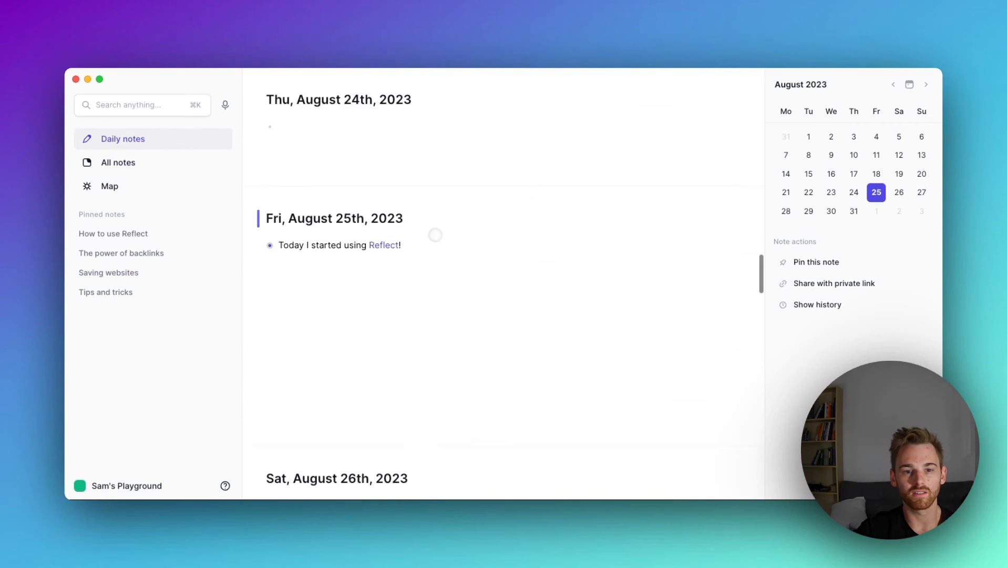
scroll(440, 238, up, 5)
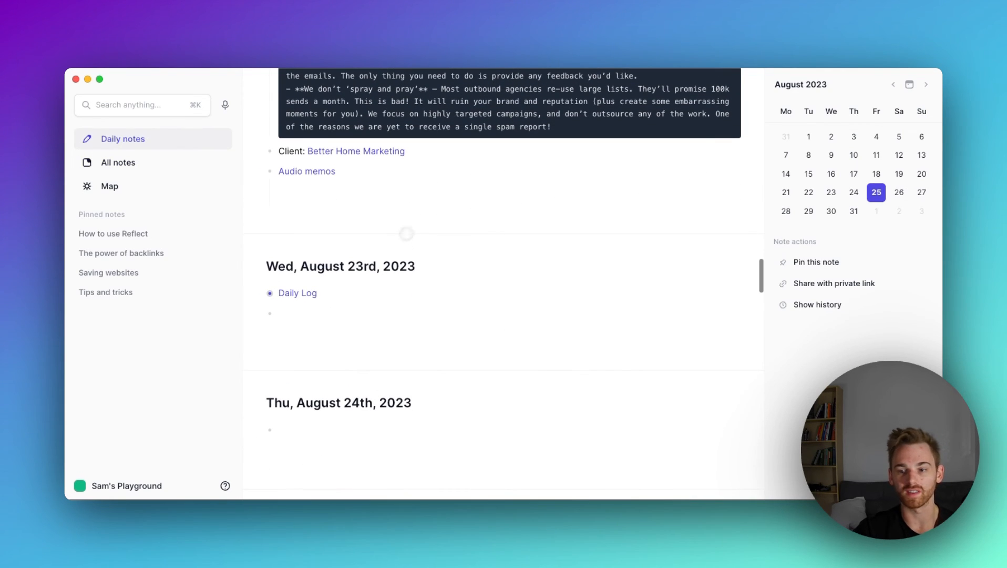
scroll(491, 250, up, 4)
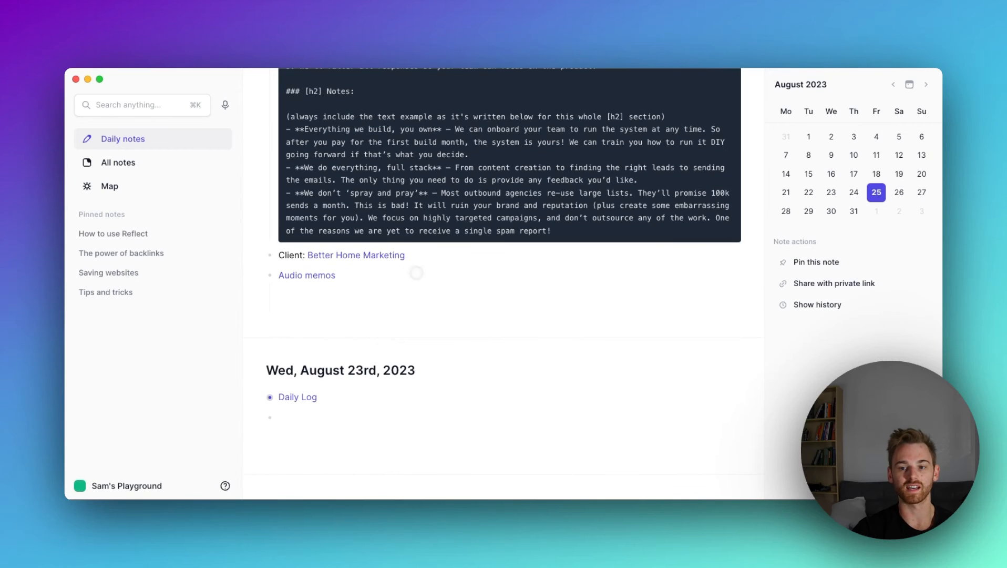
scroll(457, 288, up, 4)
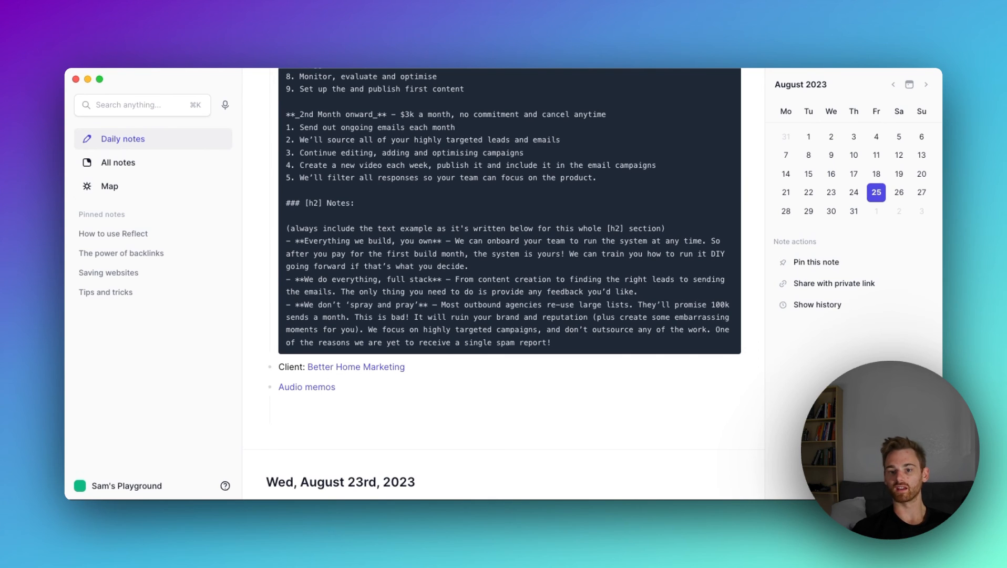
scroll(457, 285, up, 9)
scroll(423, 267, down, 4)
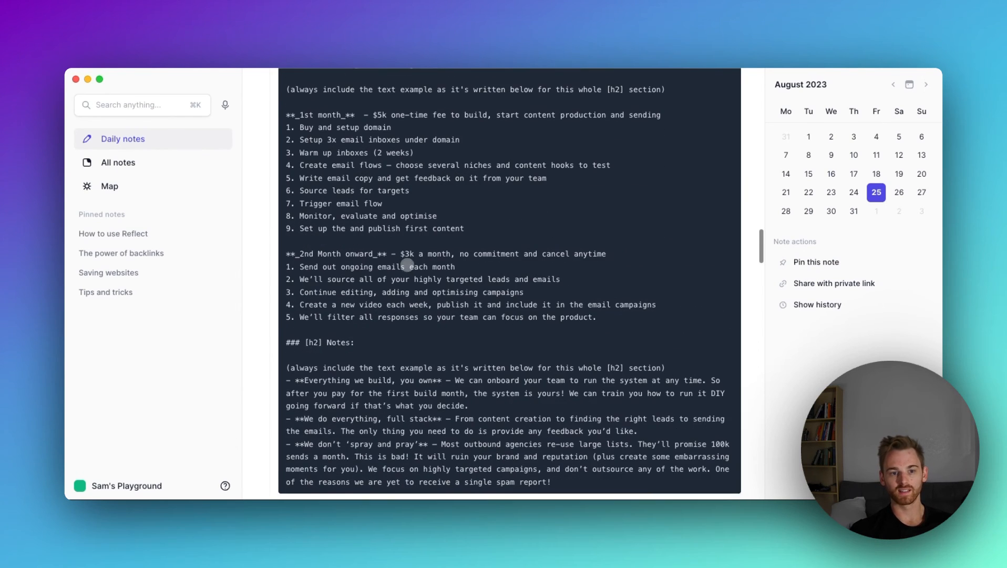
Show the map of Sam's Playground and examine the linked note clusters up close and as a whole.
click(109, 187)
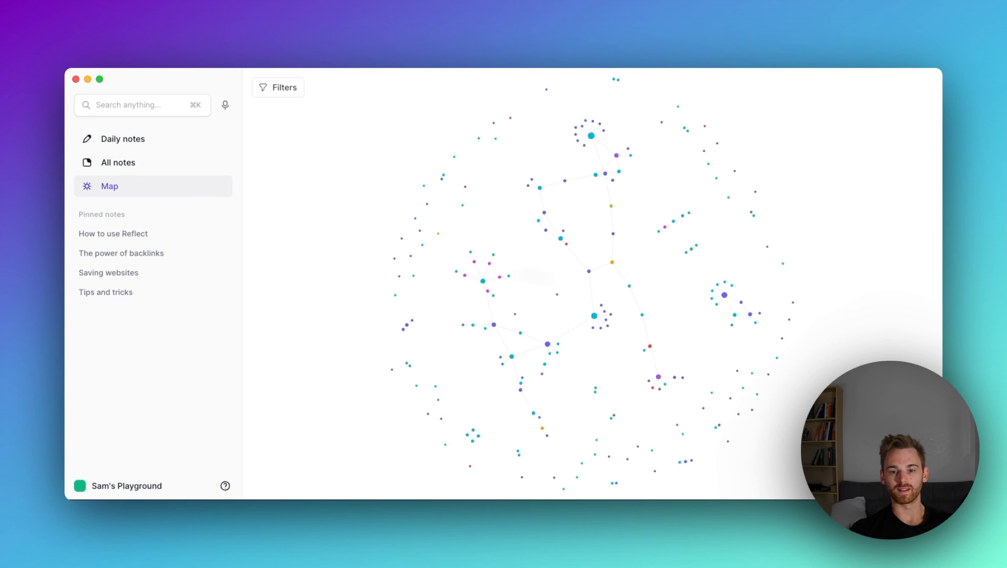
scroll(616, 325, up, 2)
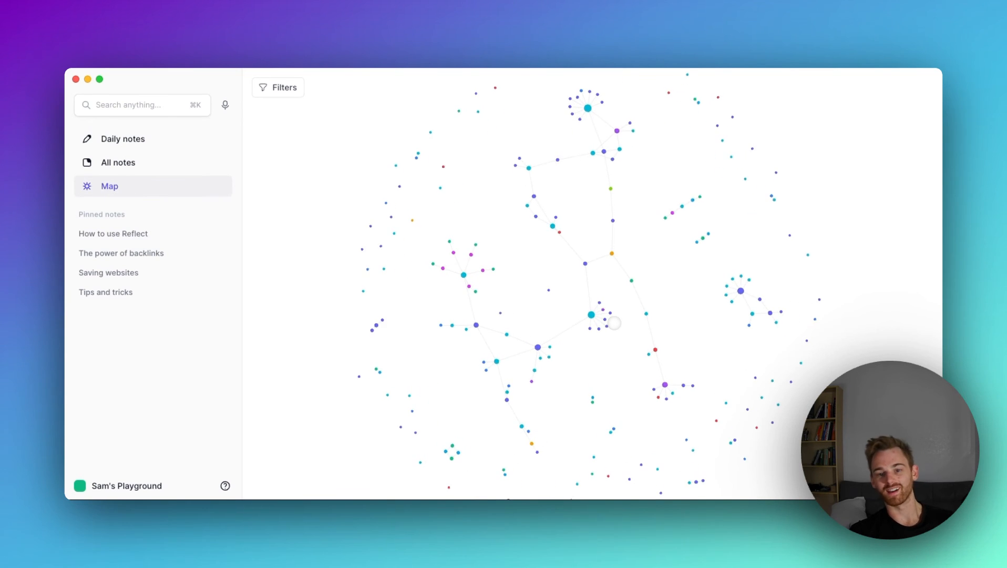
scroll(624, 302, up, 1)
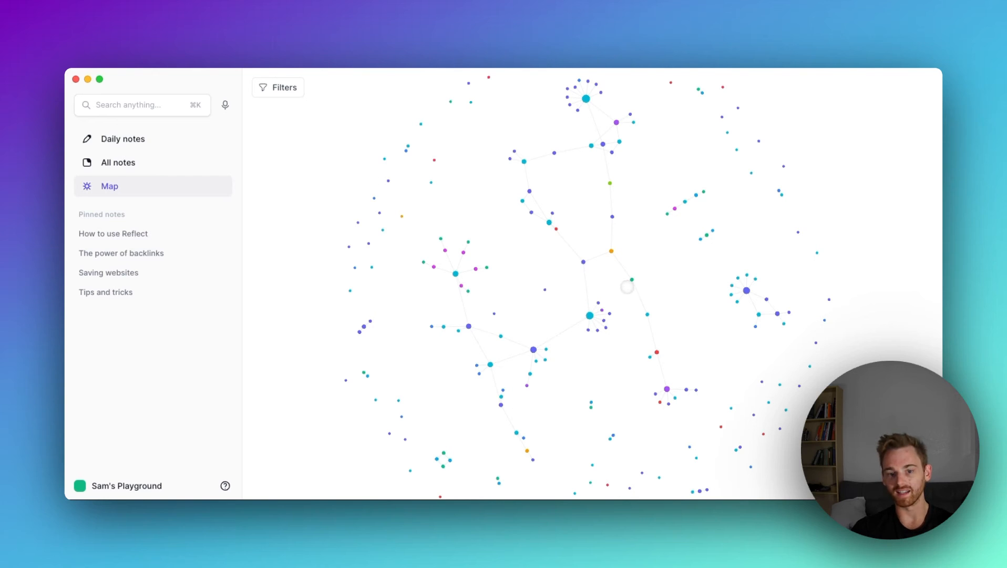
scroll(627, 285, up, 5)
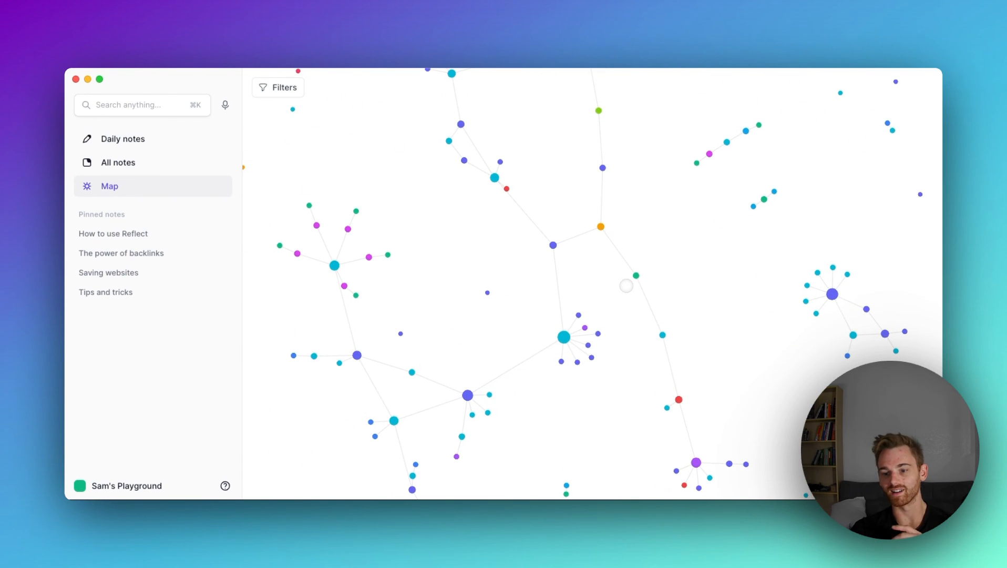
scroll(627, 284, down, 6)
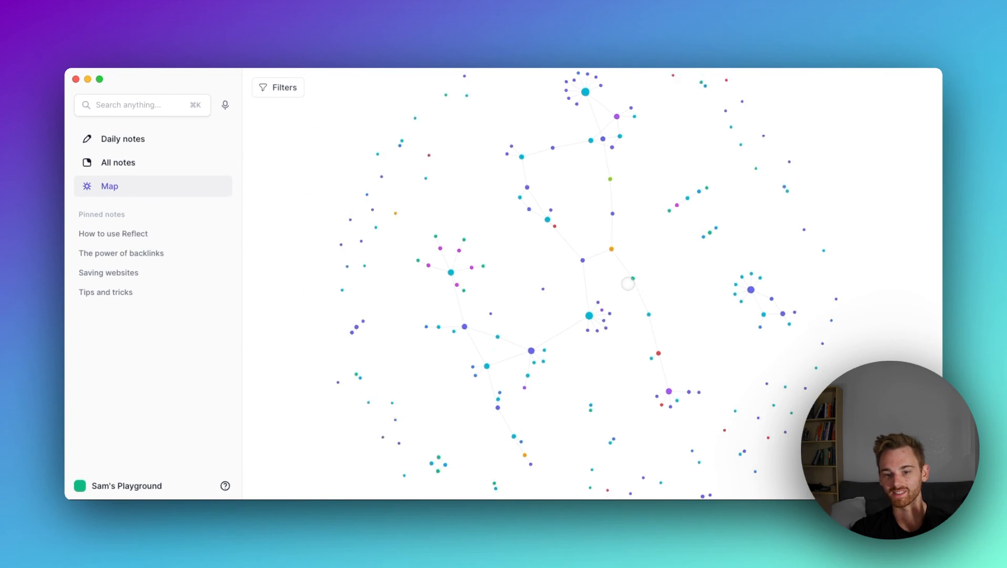
scroll(628, 283, up, 4)
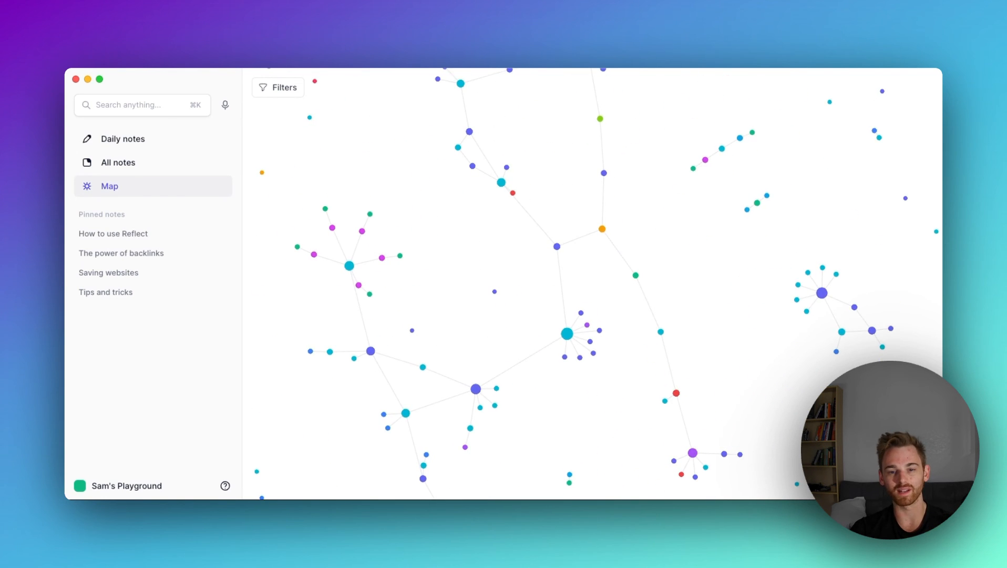
scroll(627, 283, down, 2)
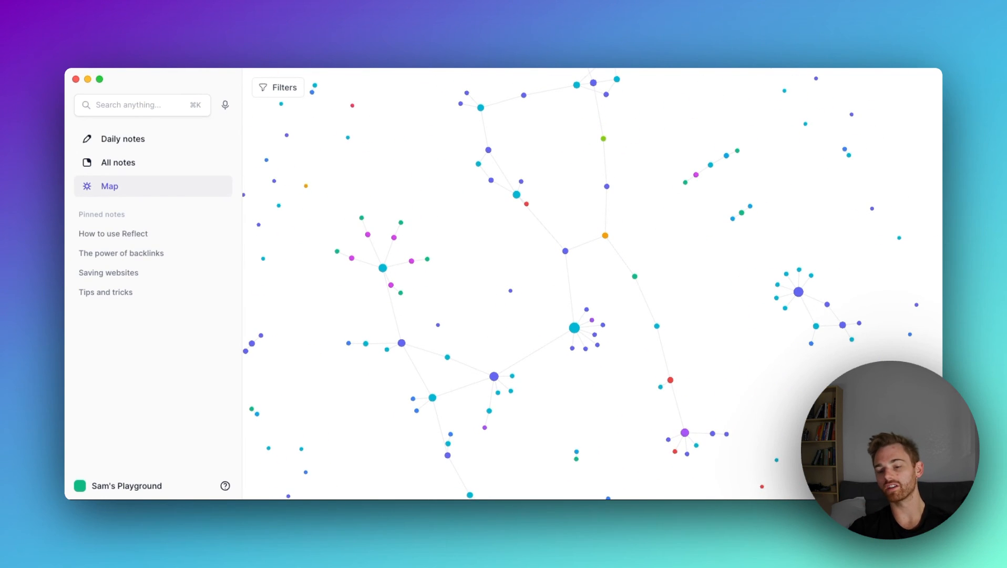